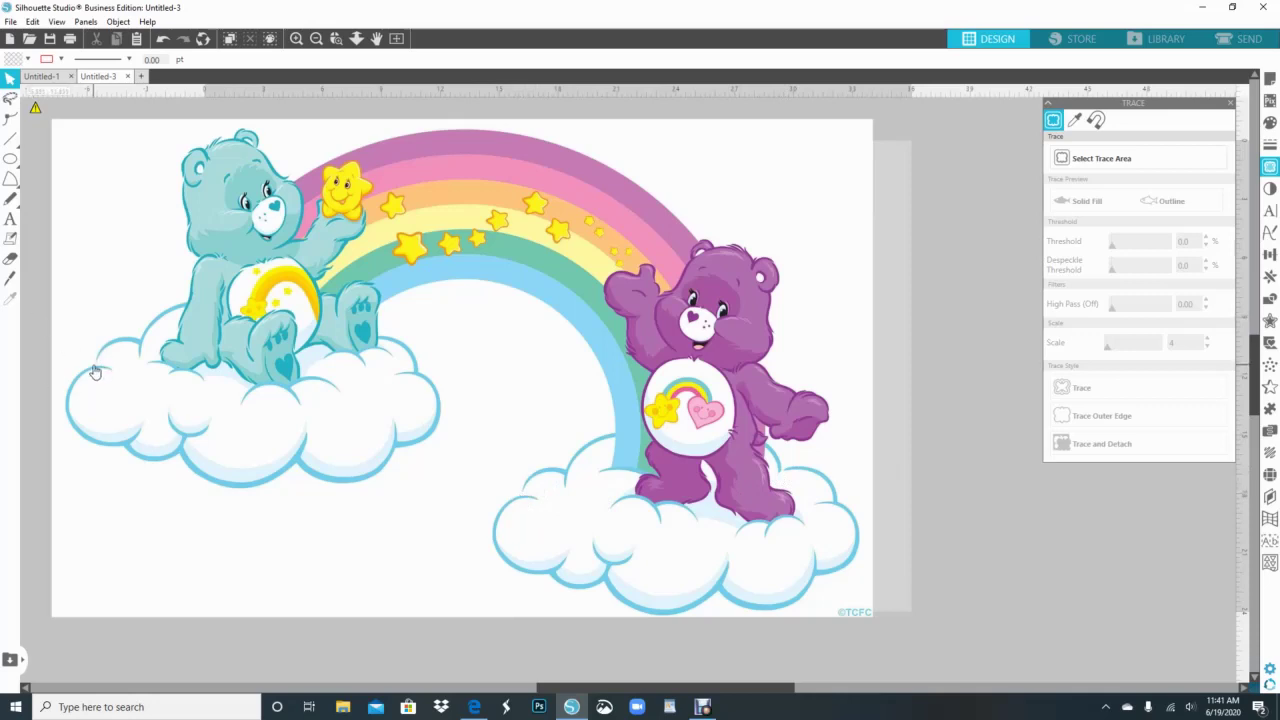
Step: Mark the whole Care Bears image as the trace area and raise the threshold to 80%
{"action": "left_click", "coordinate": [1110, 158]}
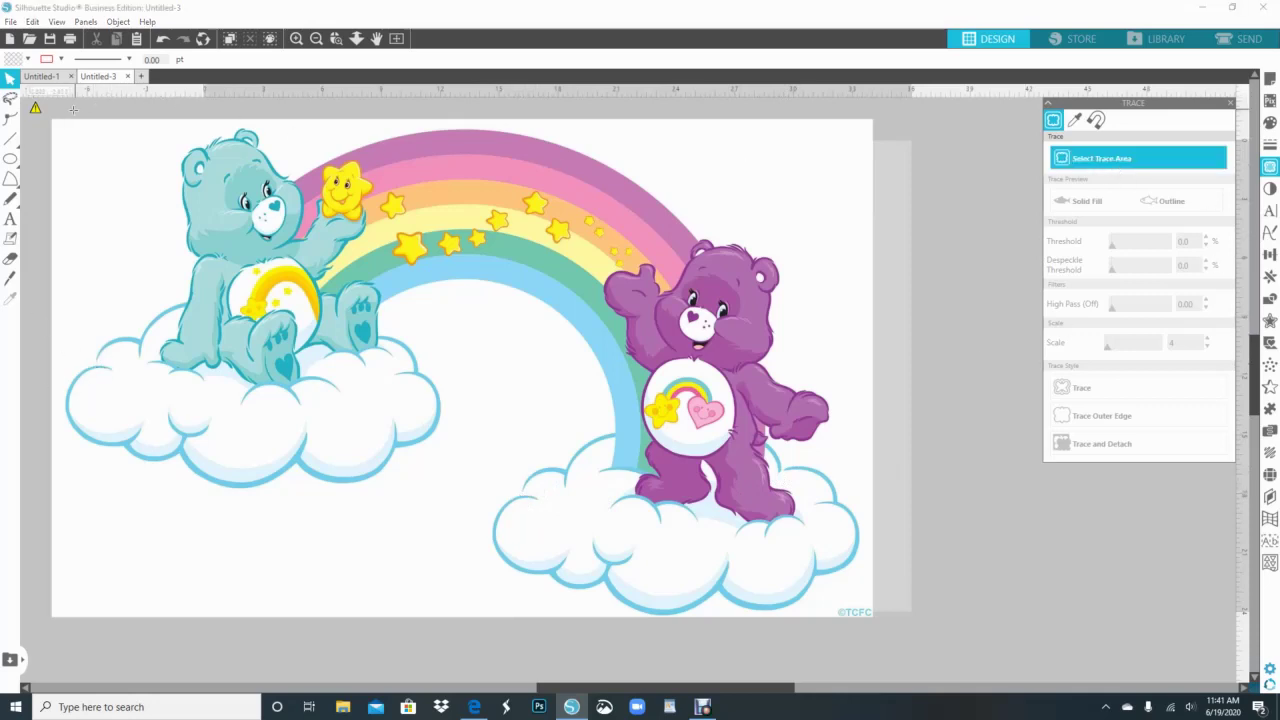
{"action": "mouse_move", "coordinate": [64, 116]}
{"action": "left_mouse_down"}
{"action": "mouse_move", "coordinate": [871, 414]}
{"action": "mouse_move", "coordinate": [882, 575]}
{"action": "mouse_move", "coordinate": [871, 622]}
{"action": "left_mouse_up"}
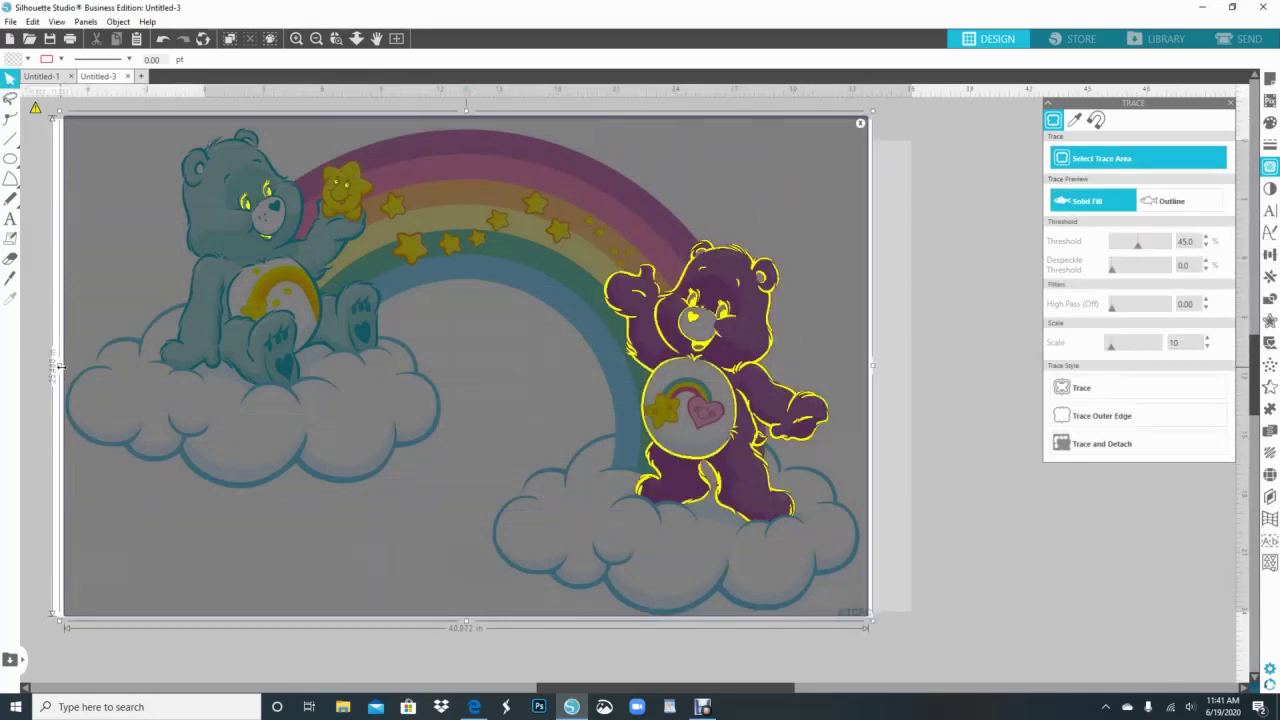
{"action": "left_click_drag", "start_coordinate": [60, 367], "coordinate": [46, 367]}
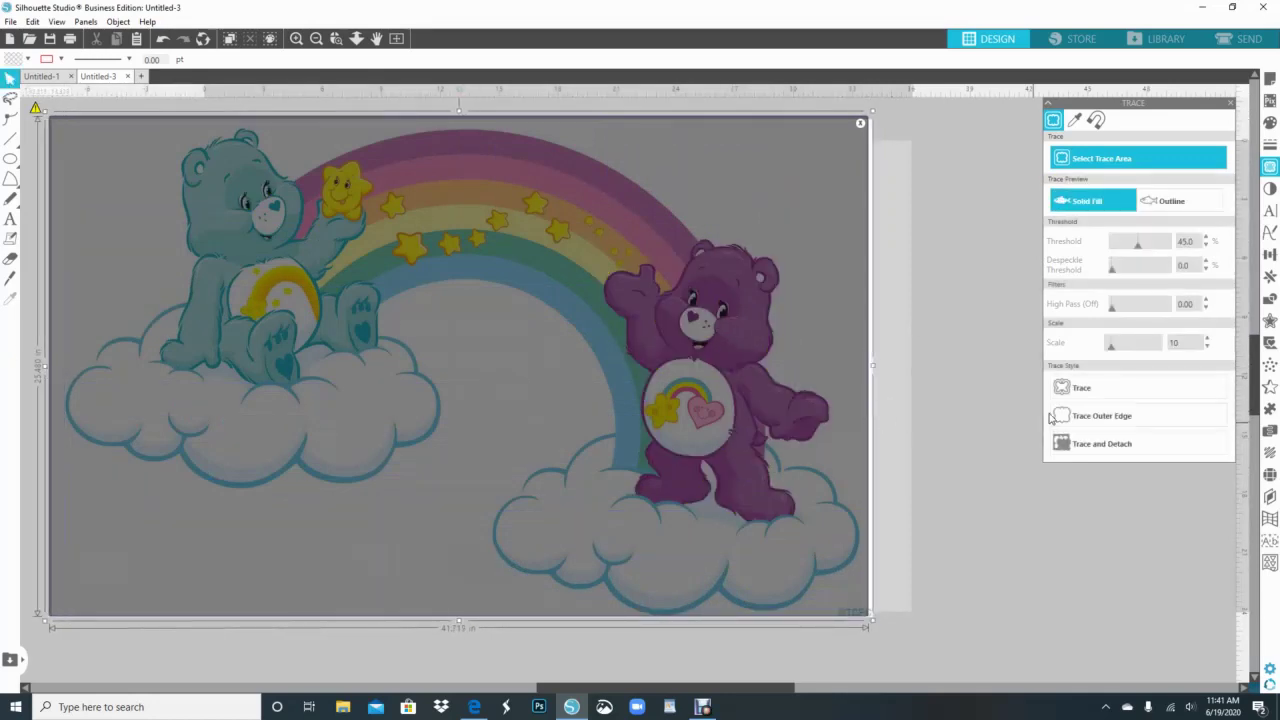
{"action": "left_click", "coordinate": [1158, 246]}
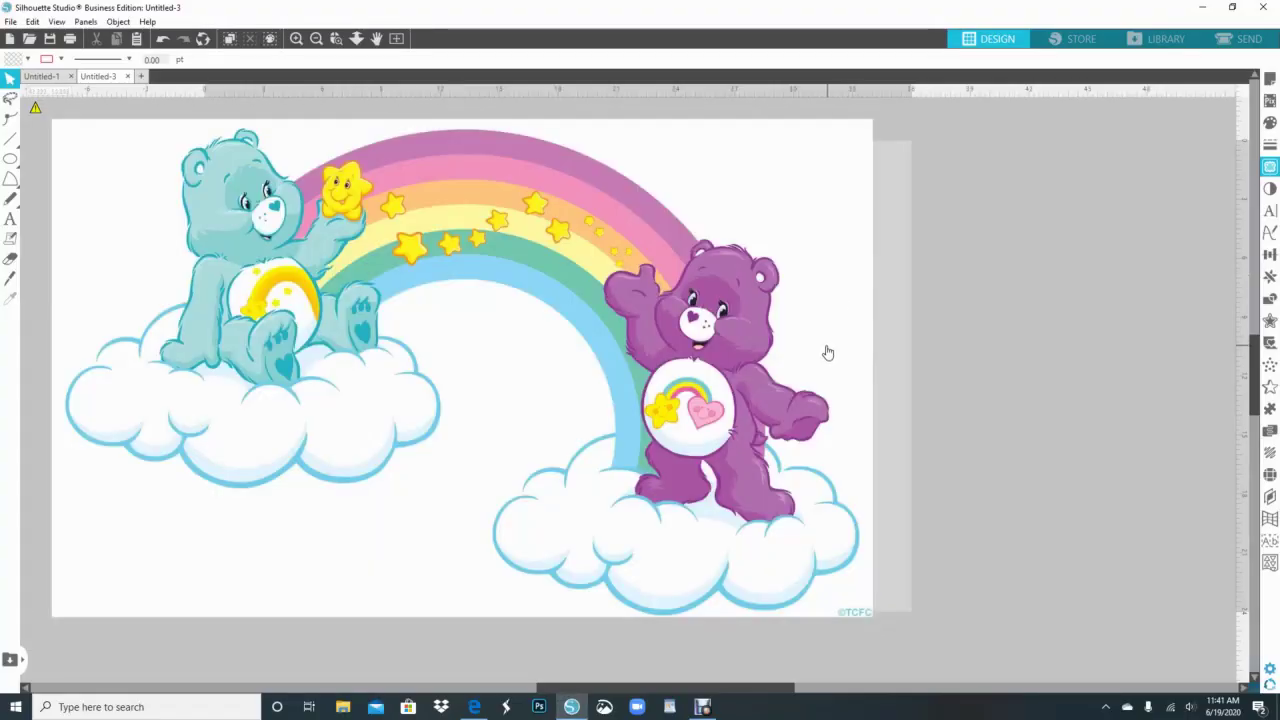
Step: Move the image aside to inspect the trace, then undo the move, the trace and the trace area
{"action": "mouse_move", "coordinate": [828, 352]}
{"action": "left_mouse_down"}
{"action": "mouse_move", "coordinate": [963, 337]}
{"action": "mouse_move", "coordinate": [1146, 231]}
{"action": "left_mouse_up"}
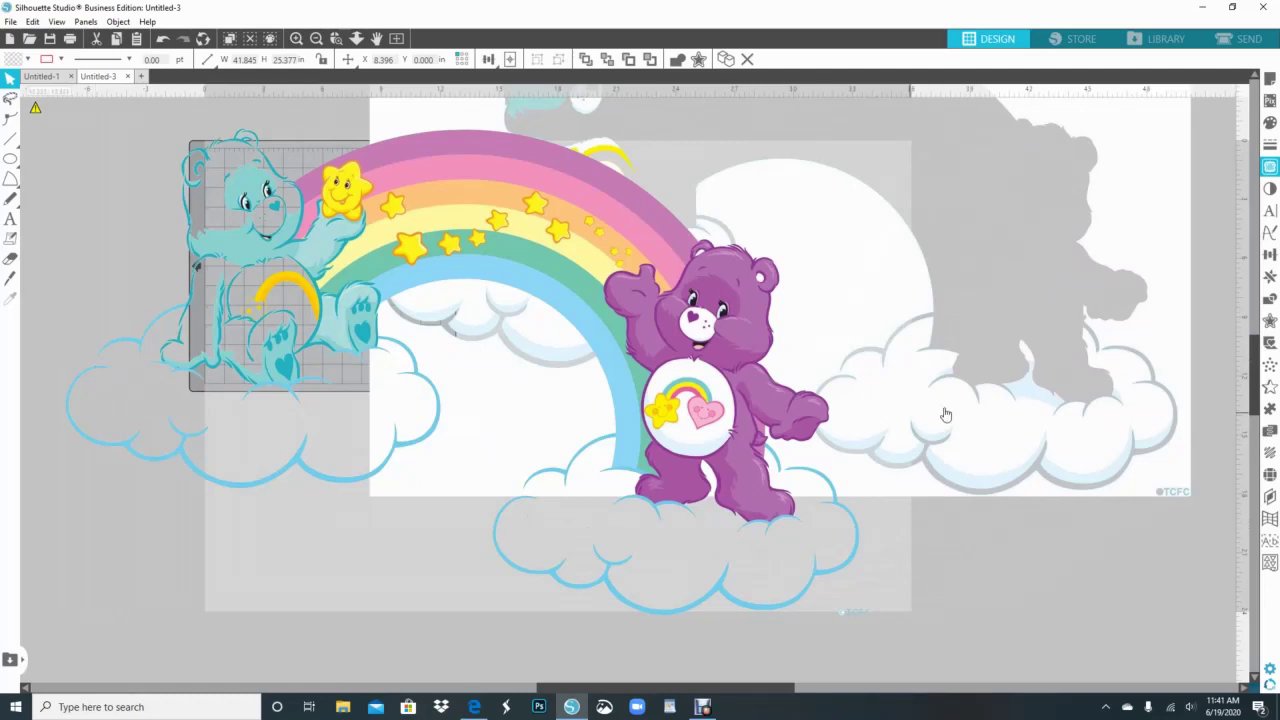
{"action": "left_click", "coordinate": [1016, 443]}
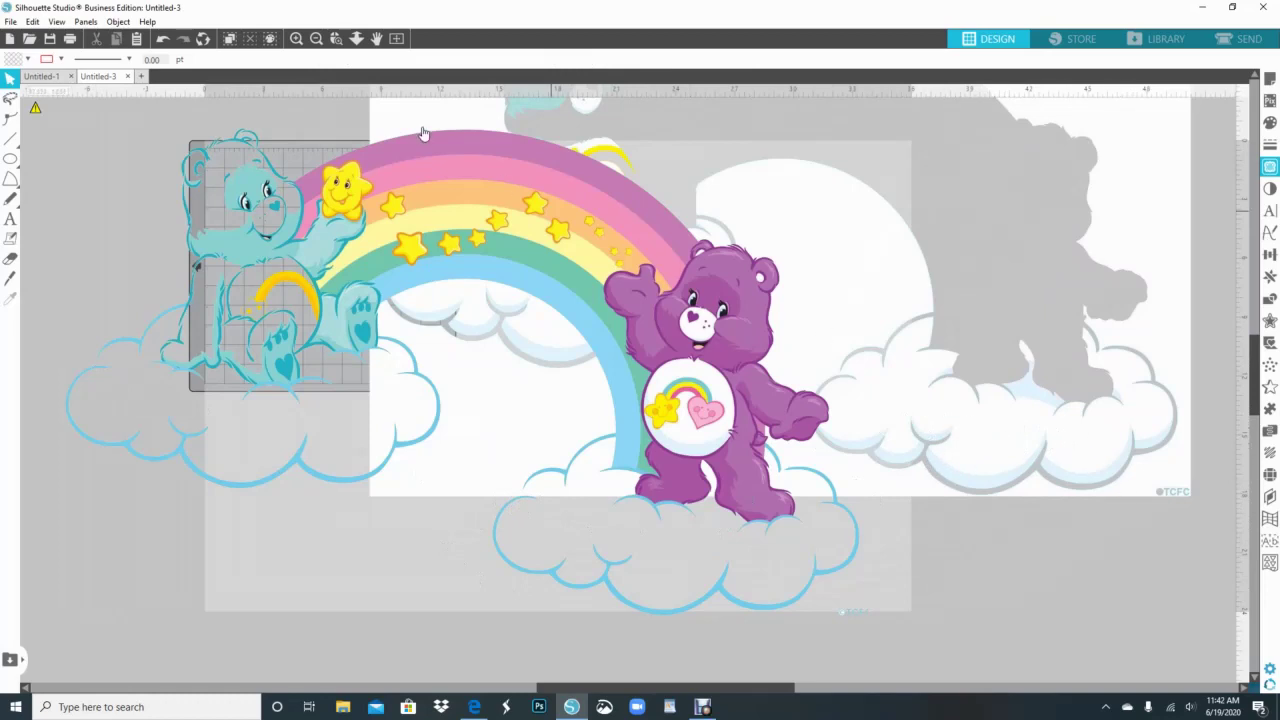
{"action": "left_click", "coordinate": [160, 40]}
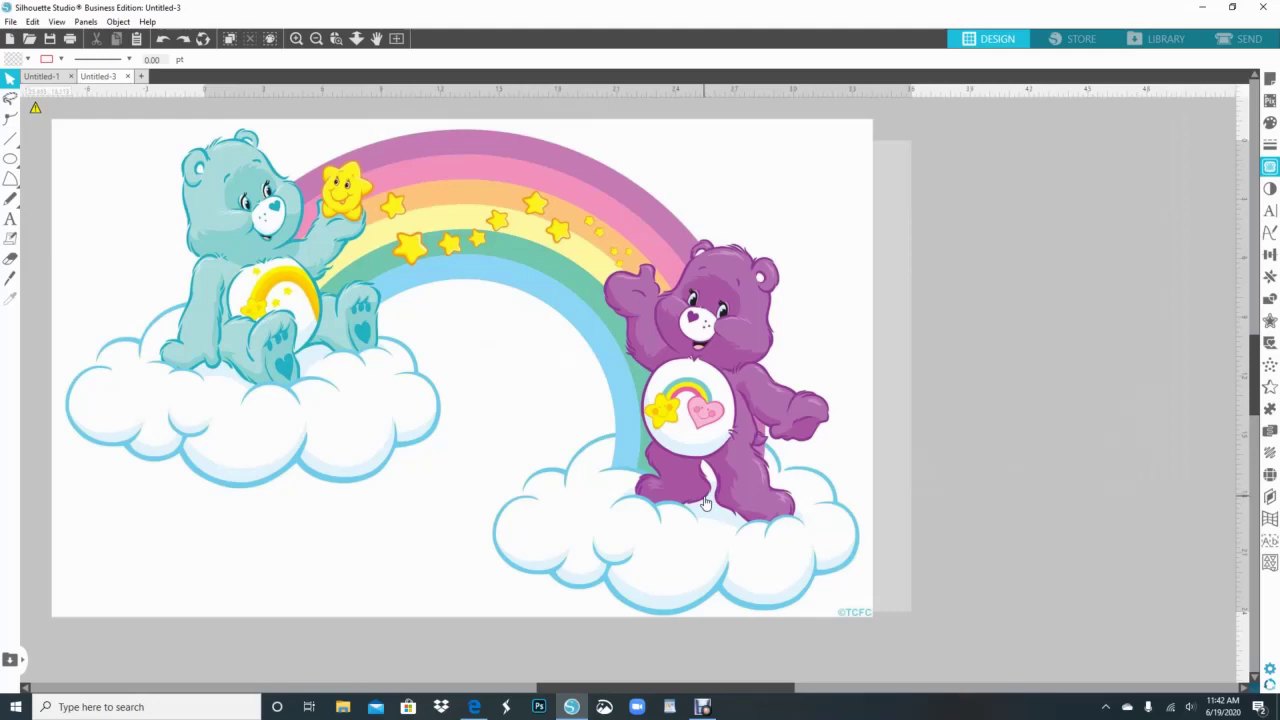
{"action": "left_click", "coordinate": [162, 40]}
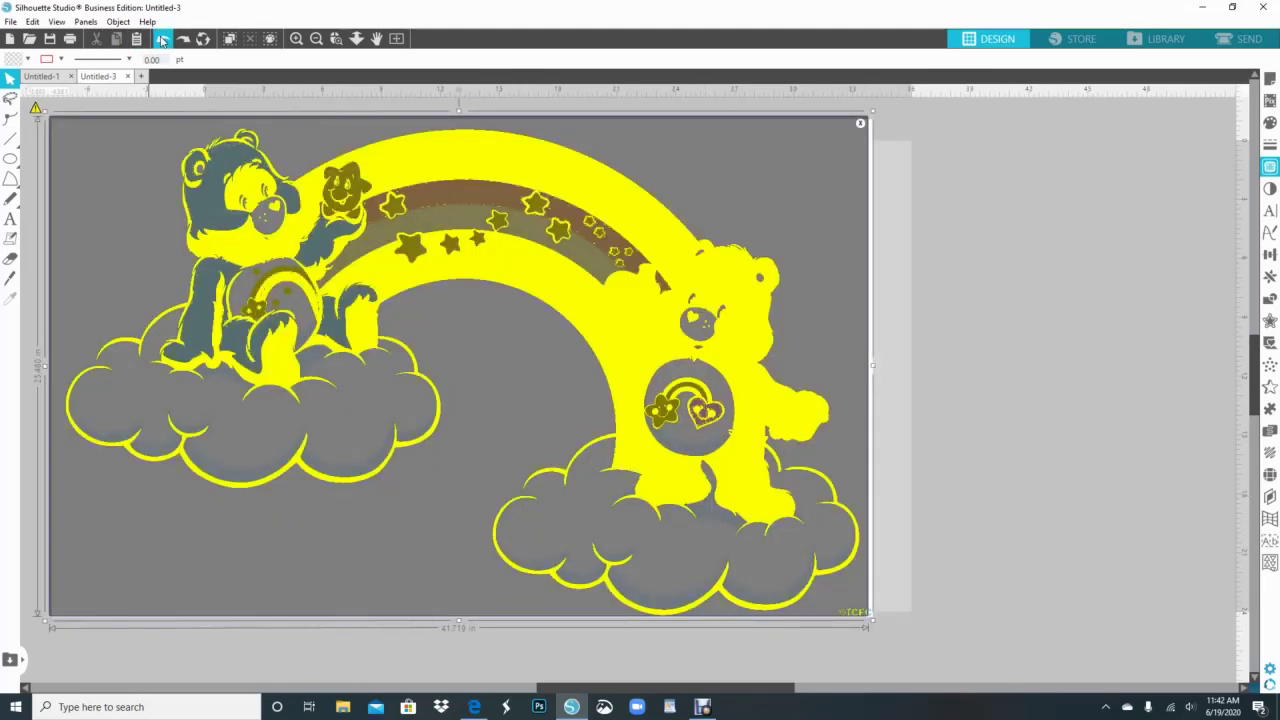
{"action": "left_click", "coordinate": [162, 40]}
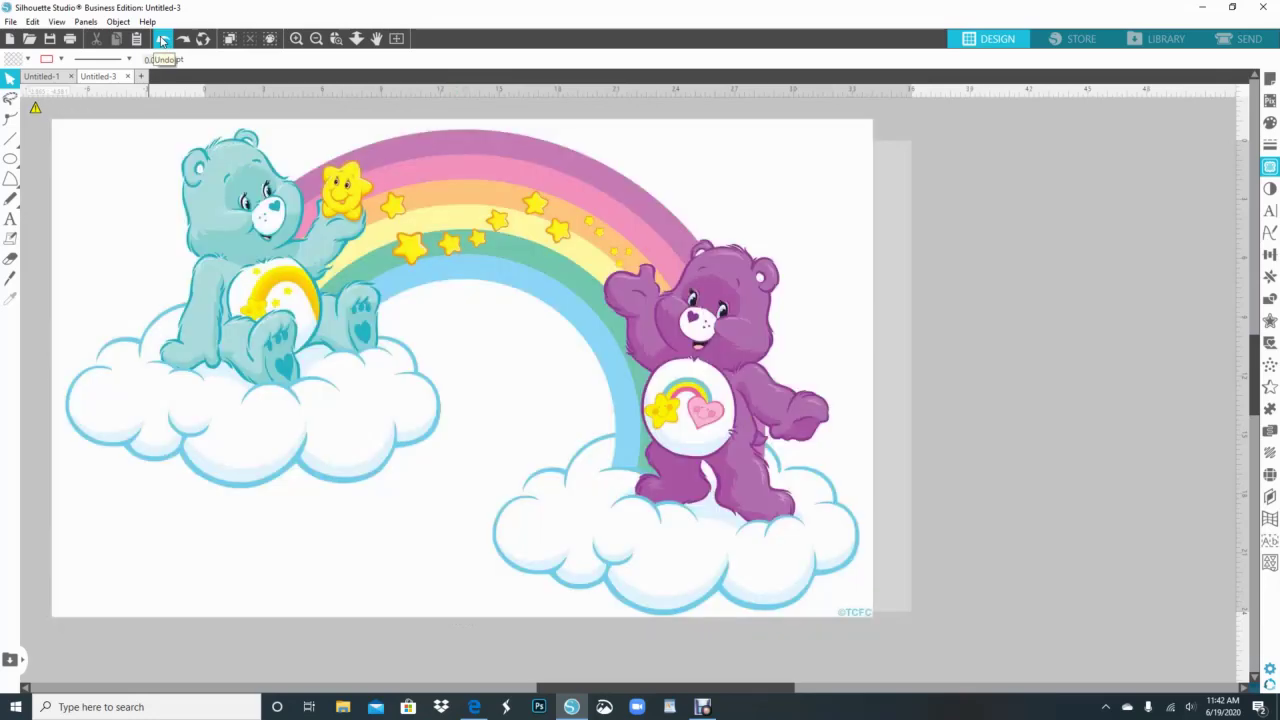
Step: Shift the full-colour Care Bears image further right on the page
{"action": "left_click_drag", "start_coordinate": [543, 366], "coordinate": [665, 376]}
{"action": "left_click_drag", "start_coordinate": [770, 565], "coordinate": [737, 562]}
{"action": "left_click", "coordinate": [1100, 389]}
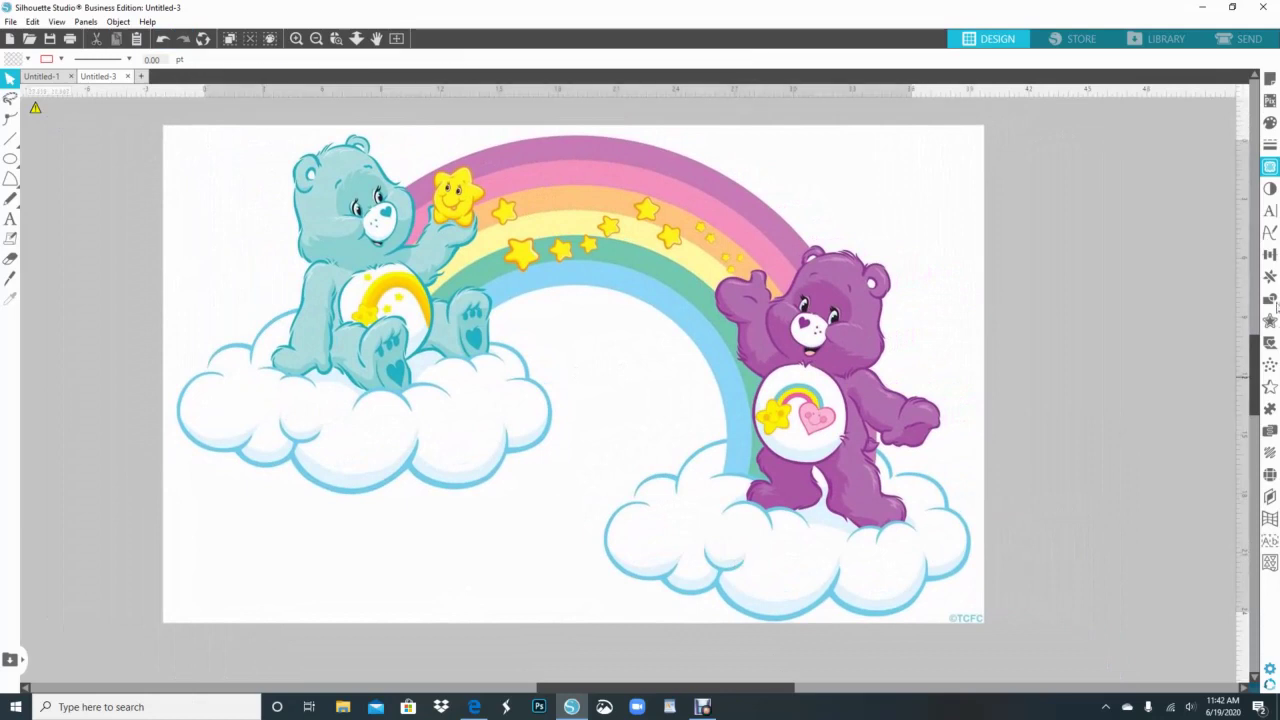
Step: Reopen the trace panel and draw a small circle on the left cloud
{"action": "left_click", "coordinate": [1270, 168]}
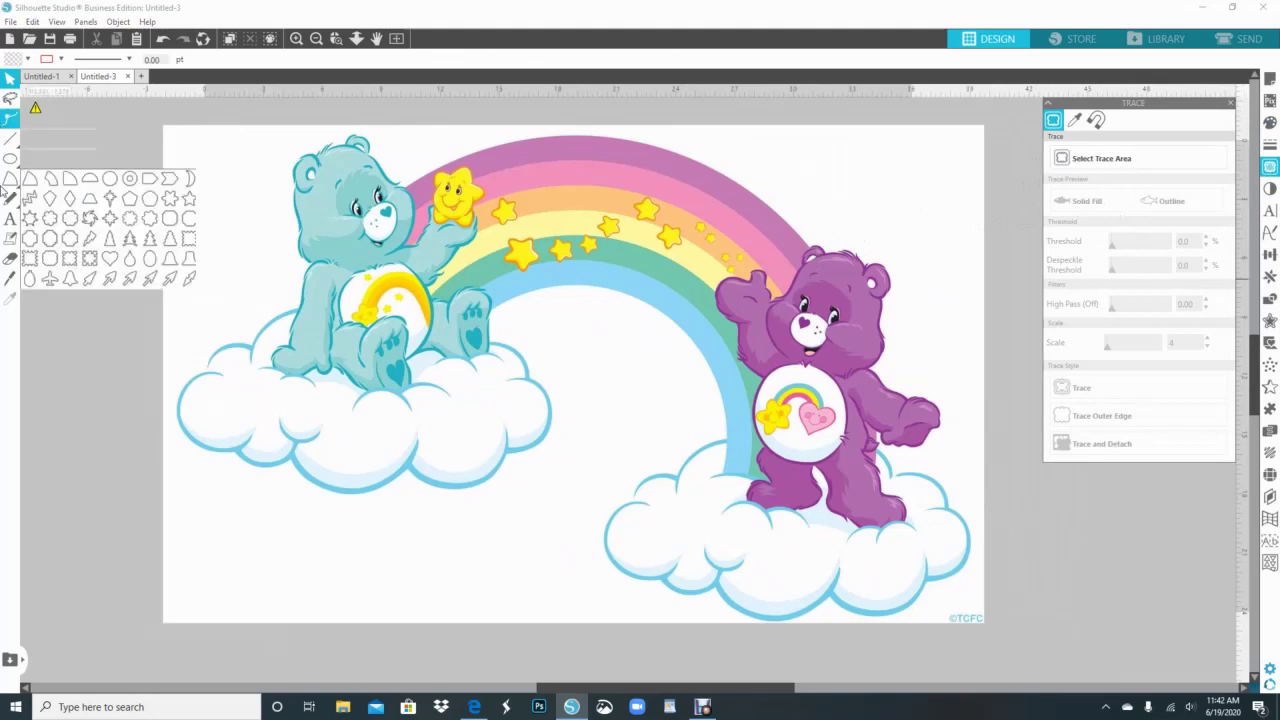
{"action": "left_click", "coordinate": [1083, 163]}
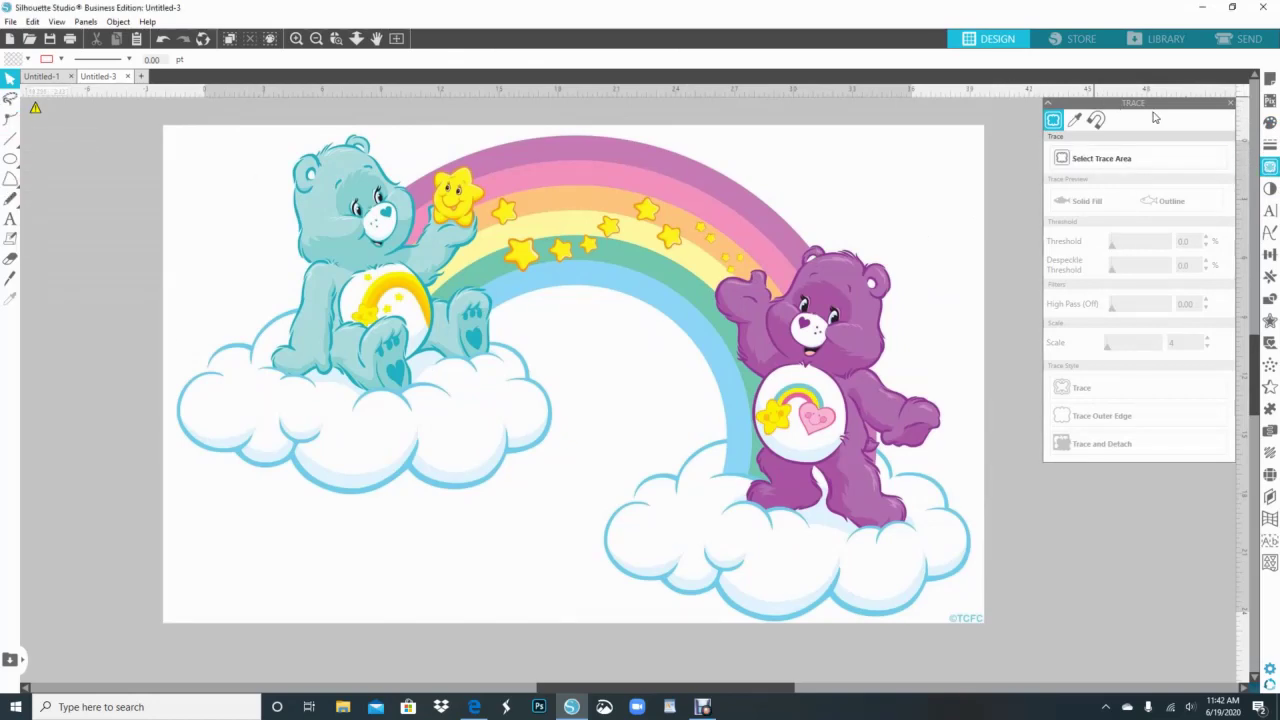
{"action": "mouse_move", "coordinate": [8, 160]}
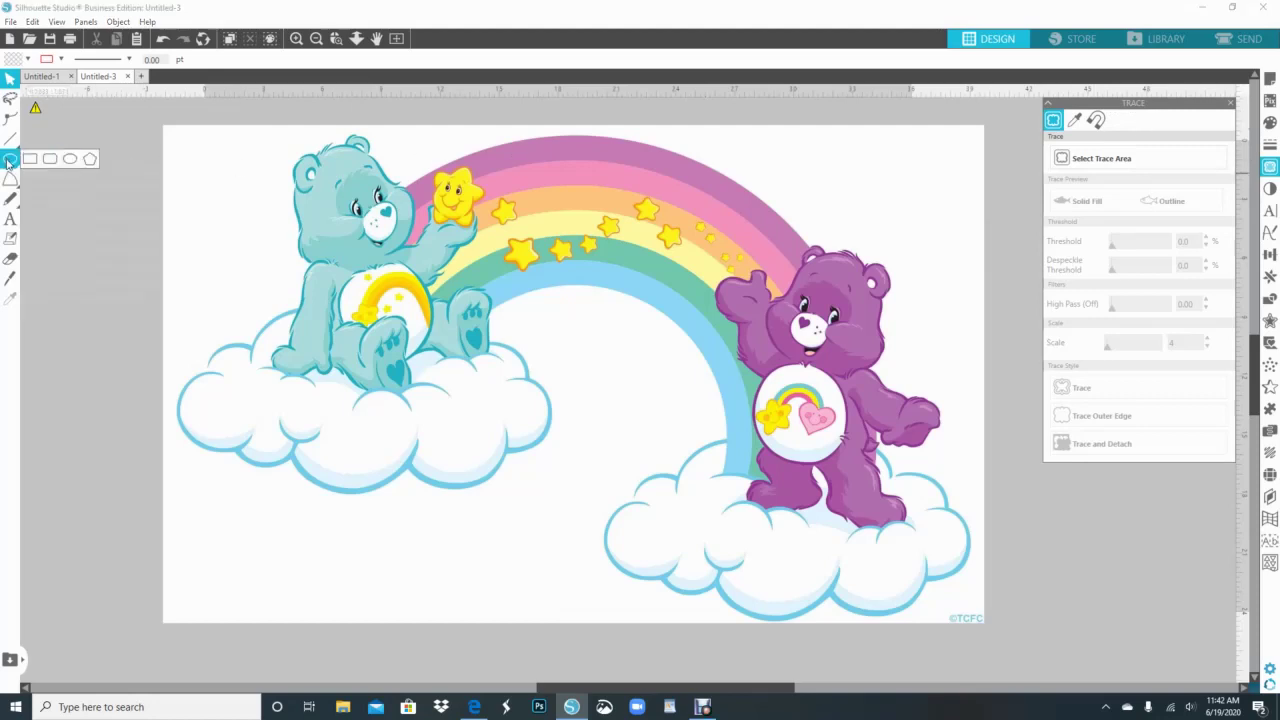
{"action": "left_click", "coordinate": [9, 160]}
{"action": "left_click", "coordinate": [73, 164]}
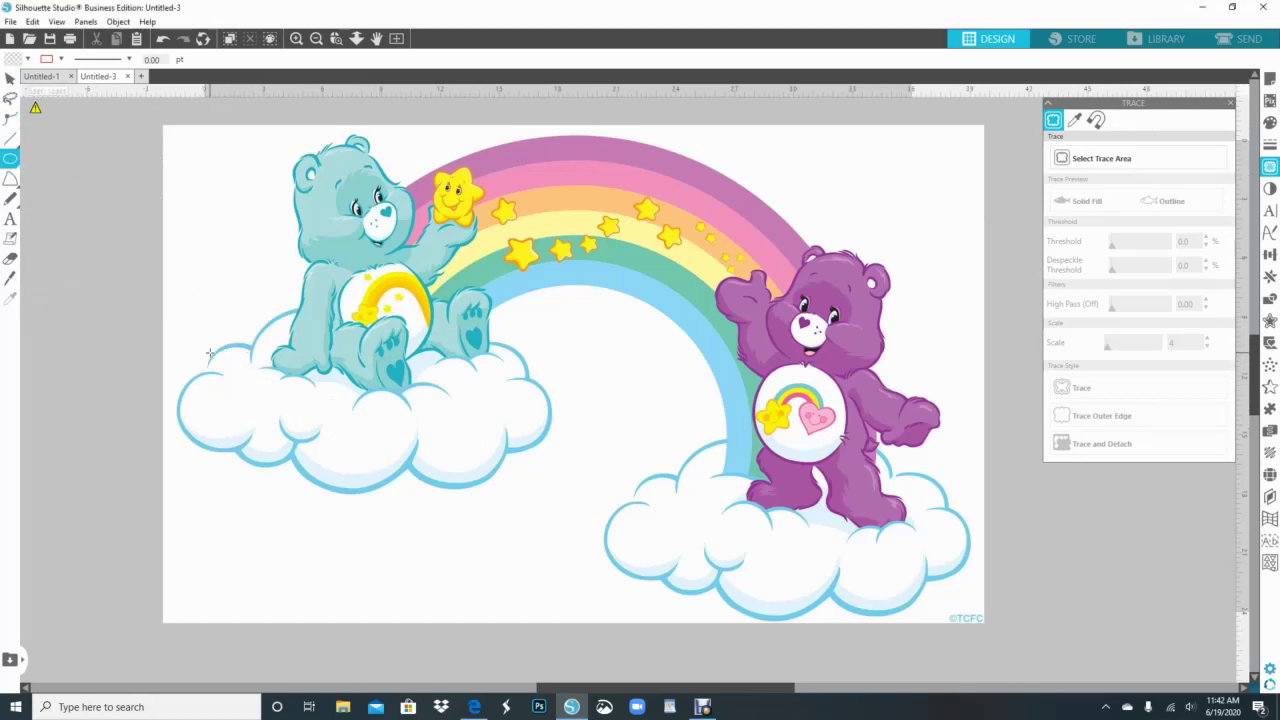
{"action": "mouse_move", "coordinate": [210, 352]}
{"action": "left_mouse_down"}
{"action": "mouse_move", "coordinate": [266, 390]}
{"action": "mouse_move", "coordinate": [277, 417]}
{"action": "left_mouse_up"}
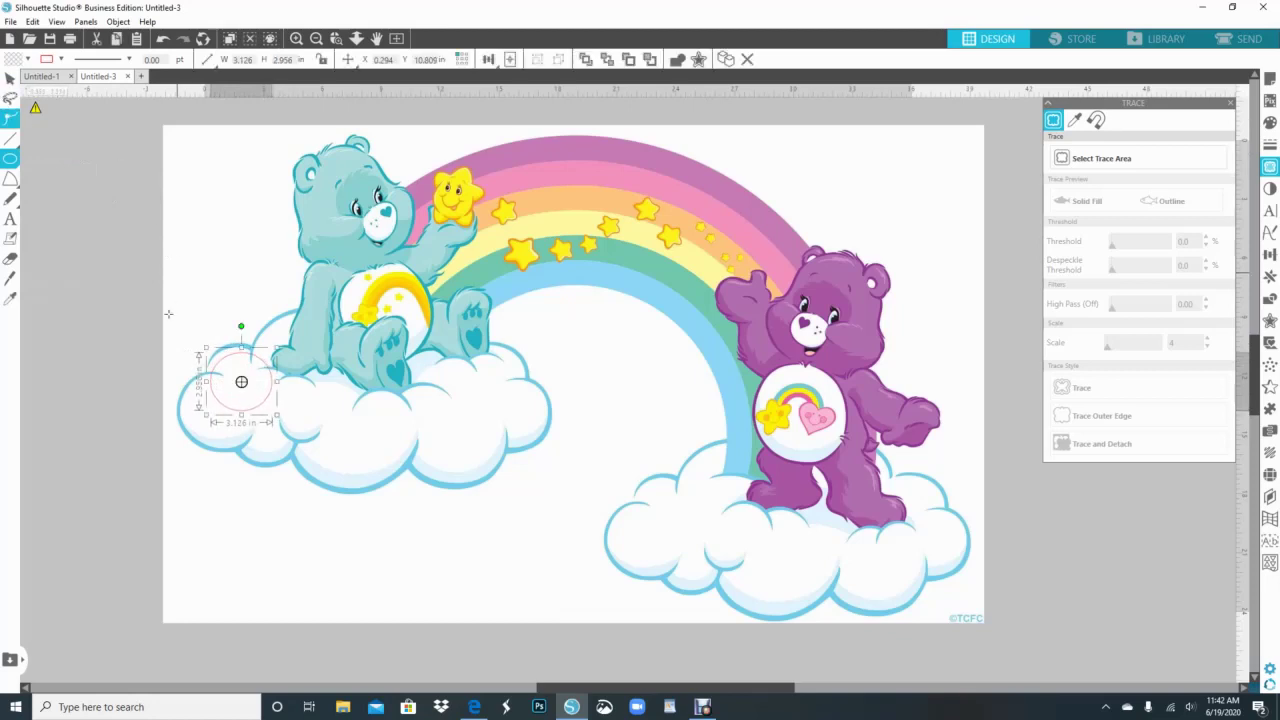
Step: Nudge the red circle up onto the left cloud's edge below the blue bear and copy it
{"action": "left_click", "coordinate": [10, 78]}
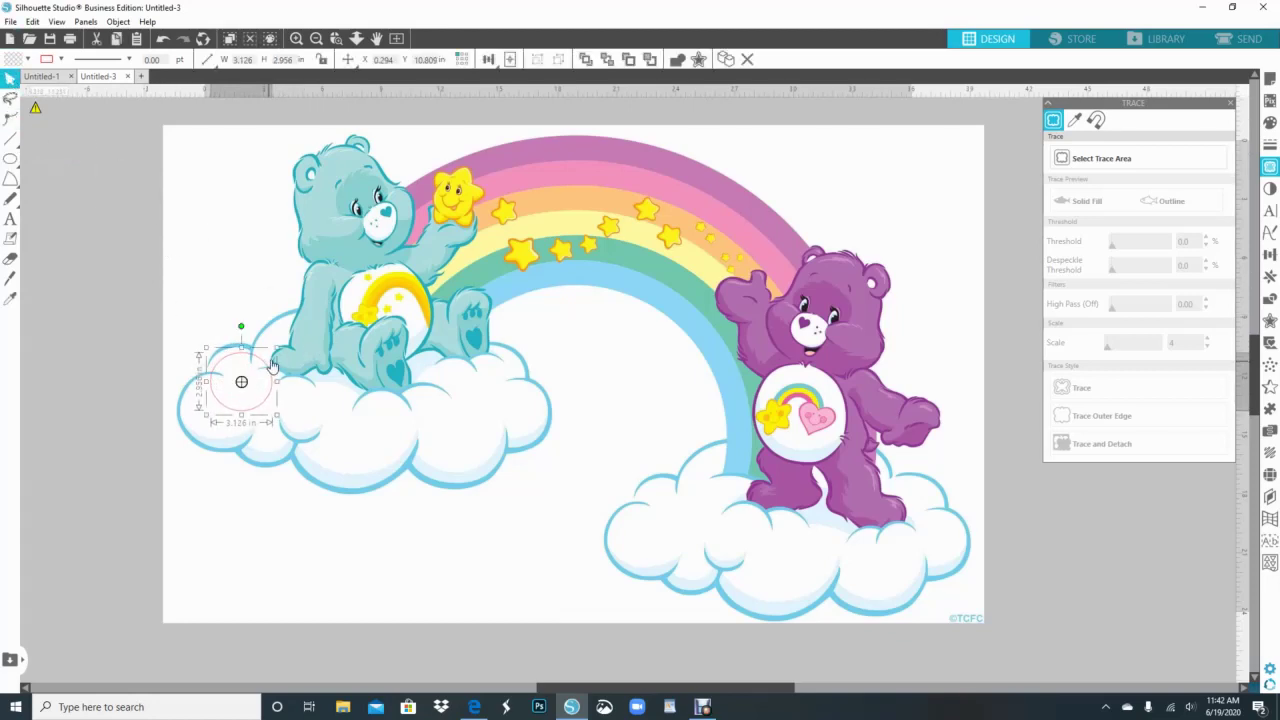
{"action": "left_click", "coordinate": [571, 371]}
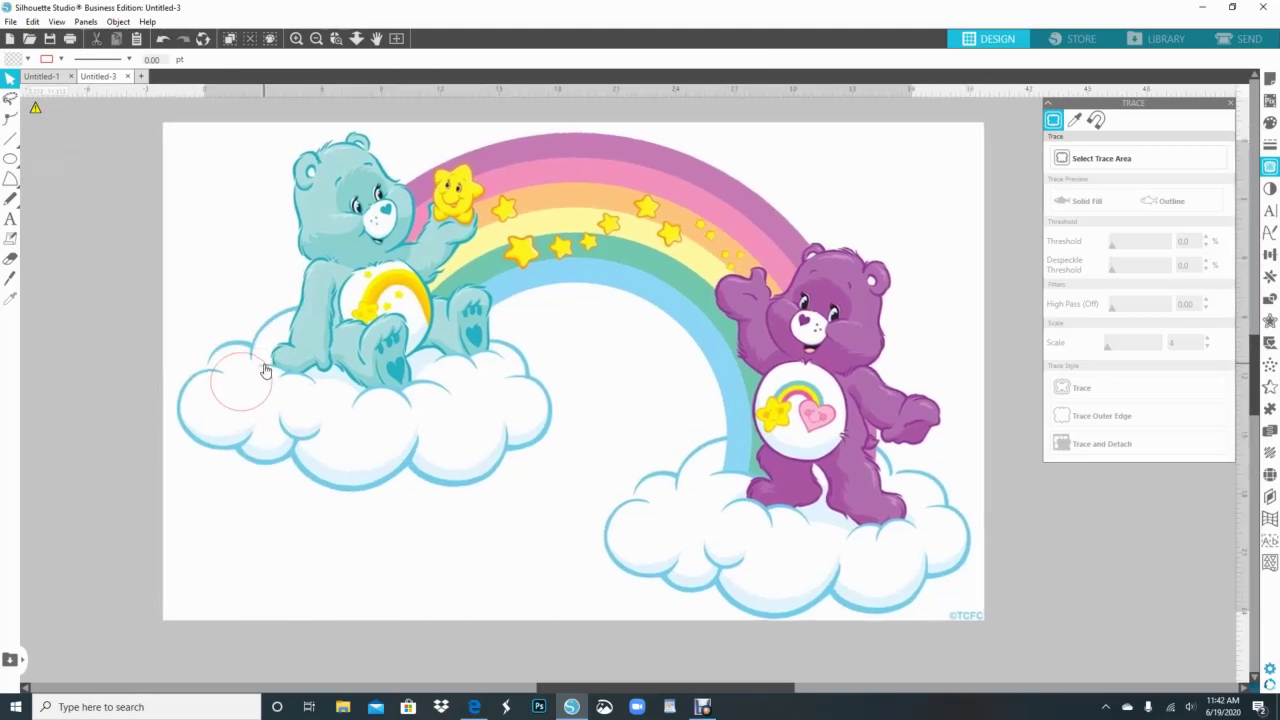
{"action": "left_click", "coordinate": [265, 370]}
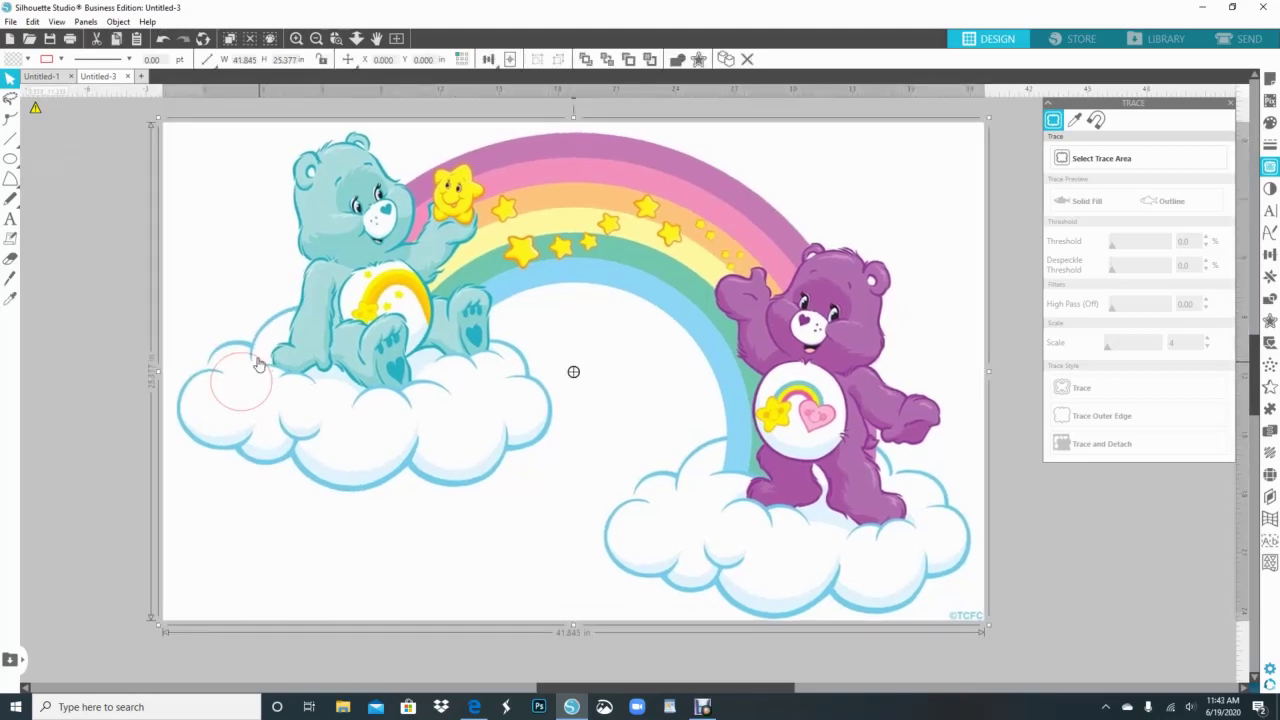
{"action": "left_click", "coordinate": [258, 363]}
{"action": "left_click_drag", "start_coordinate": [258, 363], "coordinate": [252, 352]}
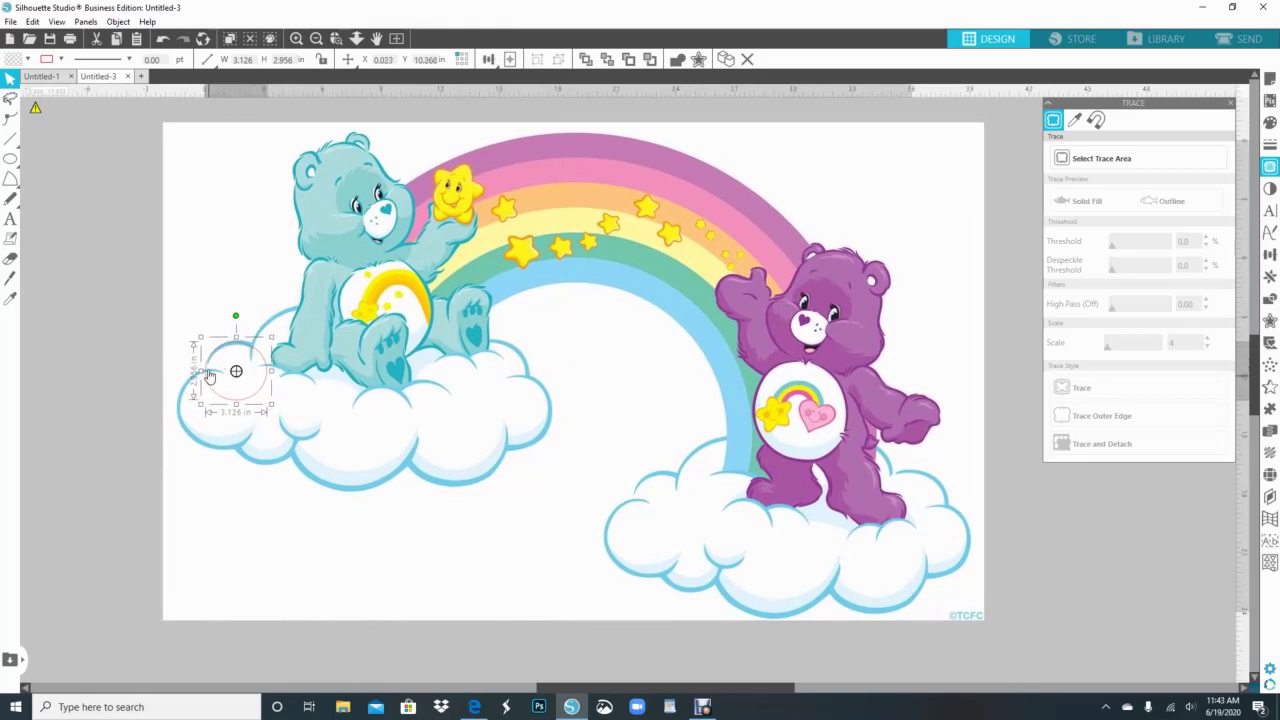
{"action": "left_click", "coordinate": [115, 42]}
Step: Paste two red circle copies onto the right cloud, shrinking the one by the purple bear's foot
{"action": "left_click", "coordinate": [137, 40]}
{"action": "left_click", "coordinate": [137, 40]}
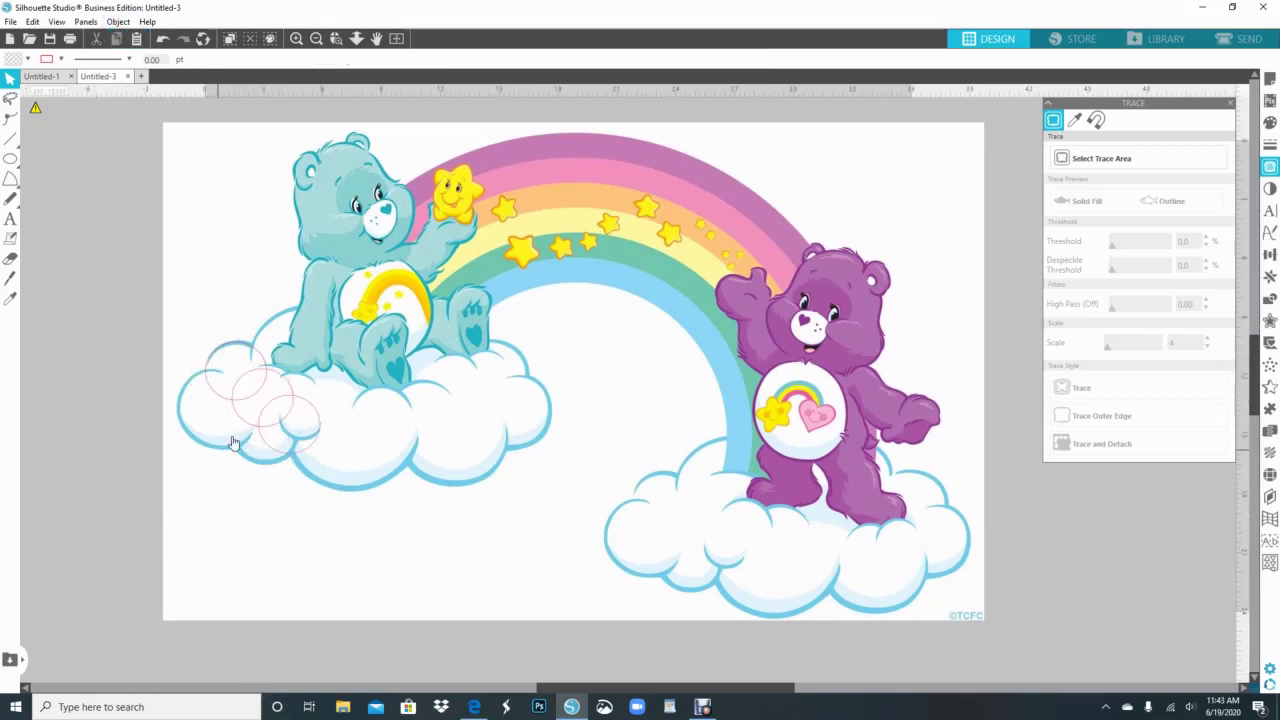
{"action": "left_click_drag", "start_coordinate": [257, 435], "coordinate": [628, 506]}
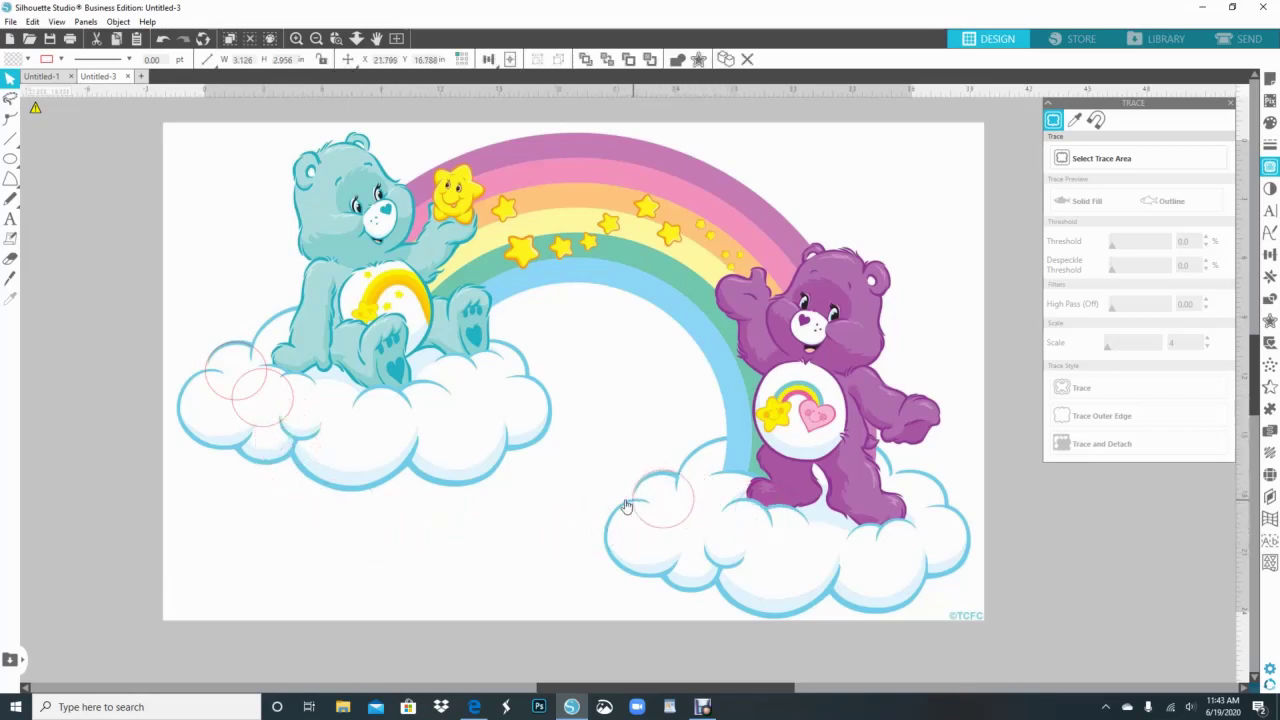
{"action": "left_click", "coordinate": [268, 440]}
{"action": "left_click_drag", "start_coordinate": [266, 418], "coordinate": [899, 494]}
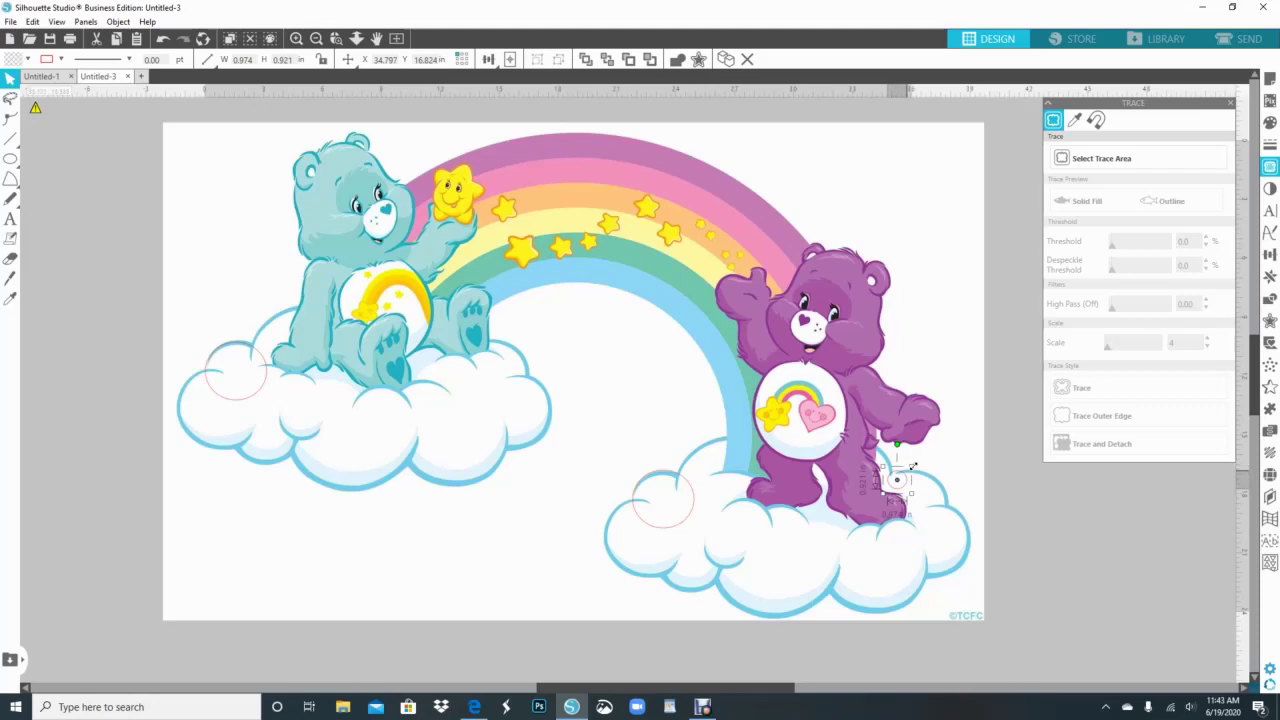
{"action": "left_click_drag", "start_coordinate": [912, 466], "coordinate": [914, 474]}
{"action": "left_click", "coordinate": [1063, 572]}
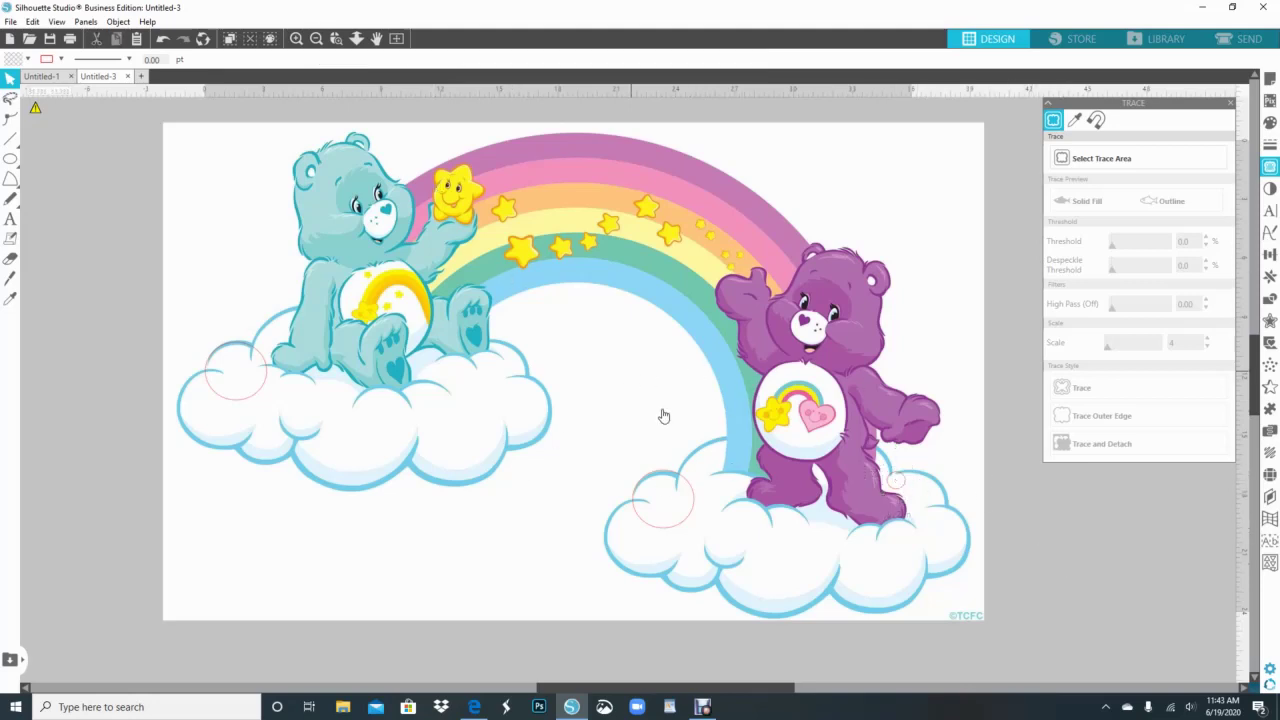
Step: Trace the whole image at 88% threshold and detach it from its background
{"action": "left_click", "coordinate": [1101, 155]}
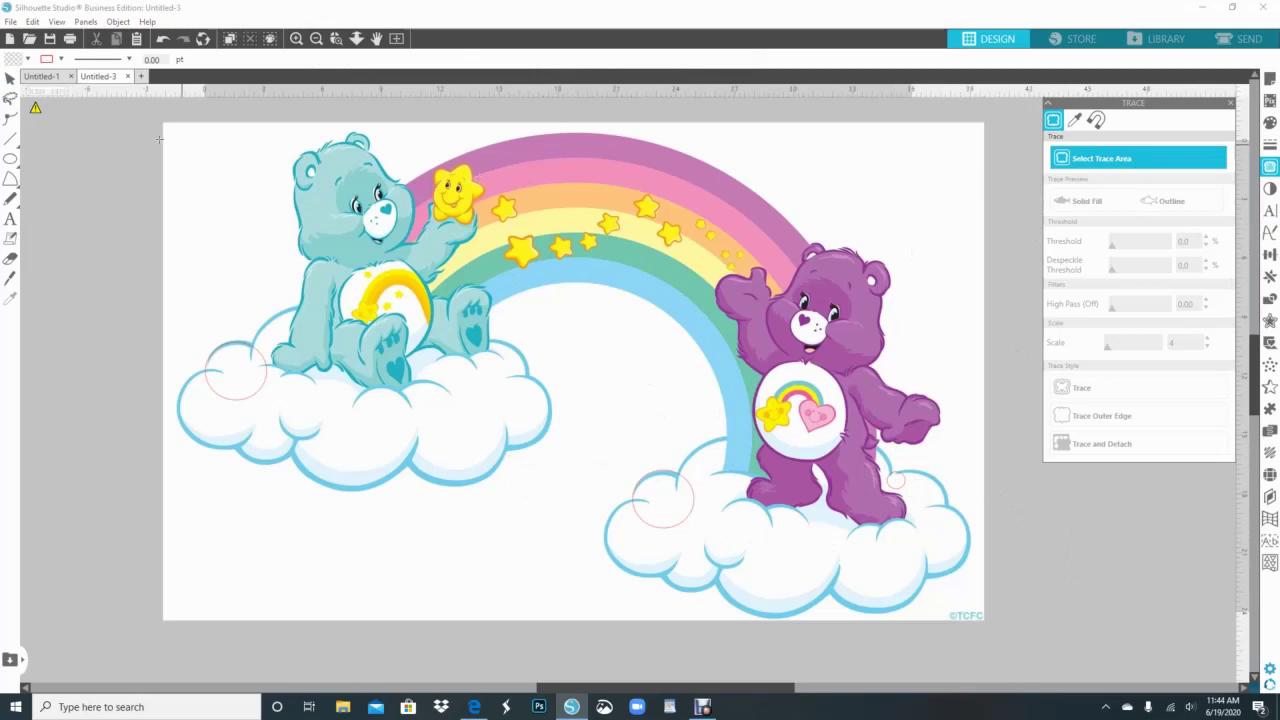
{"action": "mouse_move", "coordinate": [131, 105]}
{"action": "left_mouse_down"}
{"action": "mouse_move", "coordinate": [672, 192]}
{"action": "mouse_move", "coordinate": [964, 522]}
{"action": "mouse_move", "coordinate": [1015, 645]}
{"action": "left_mouse_up"}
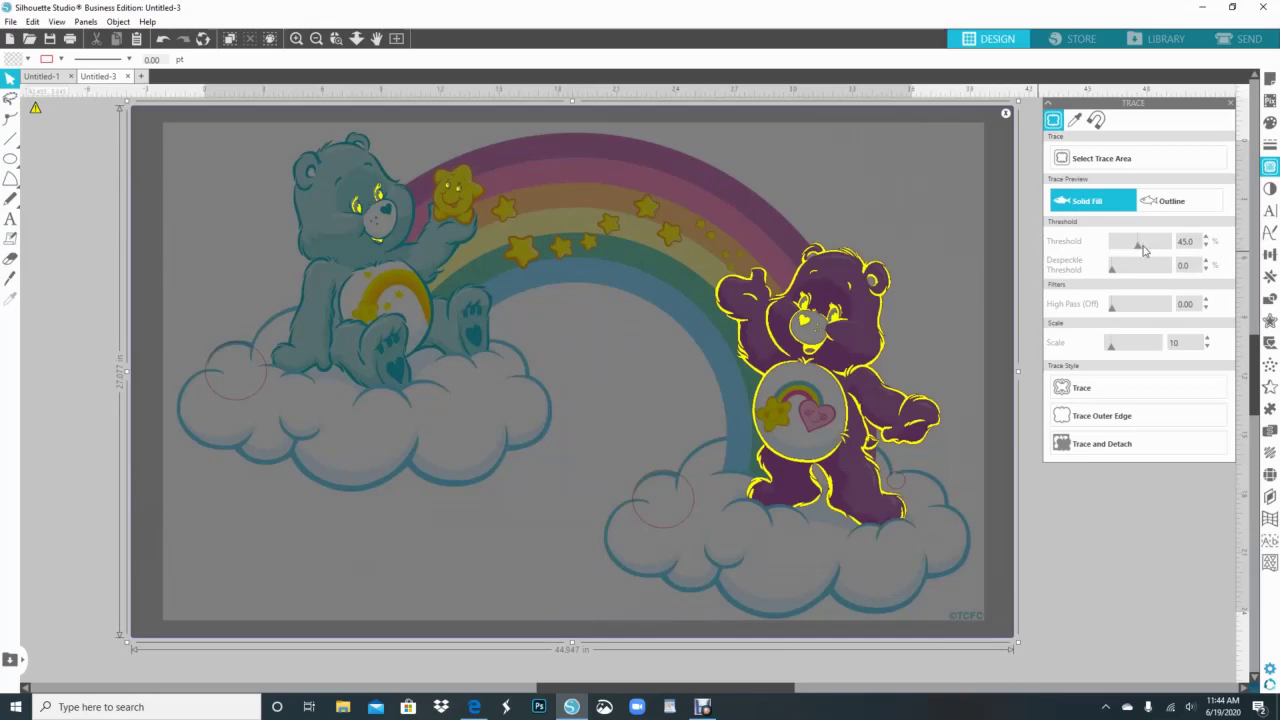
{"action": "left_click_drag", "start_coordinate": [1145, 251], "coordinate": [1149, 250]}
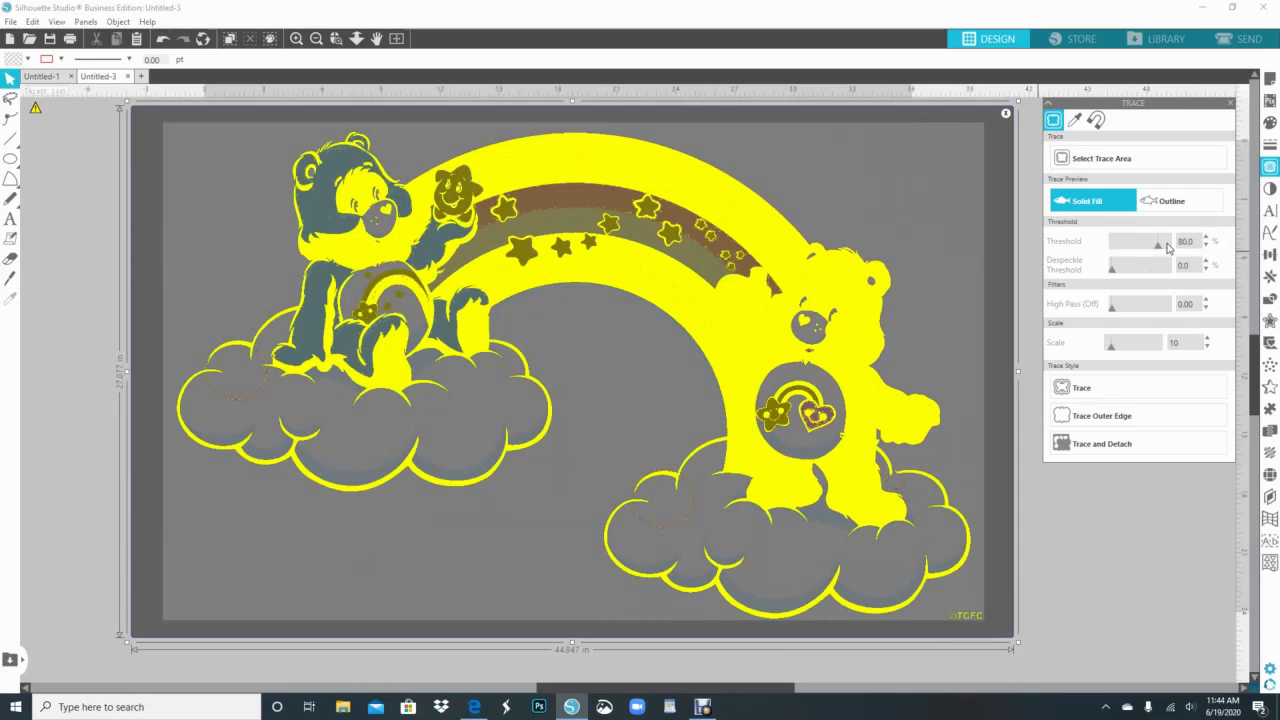
{"action": "left_click", "coordinate": [1163, 246]}
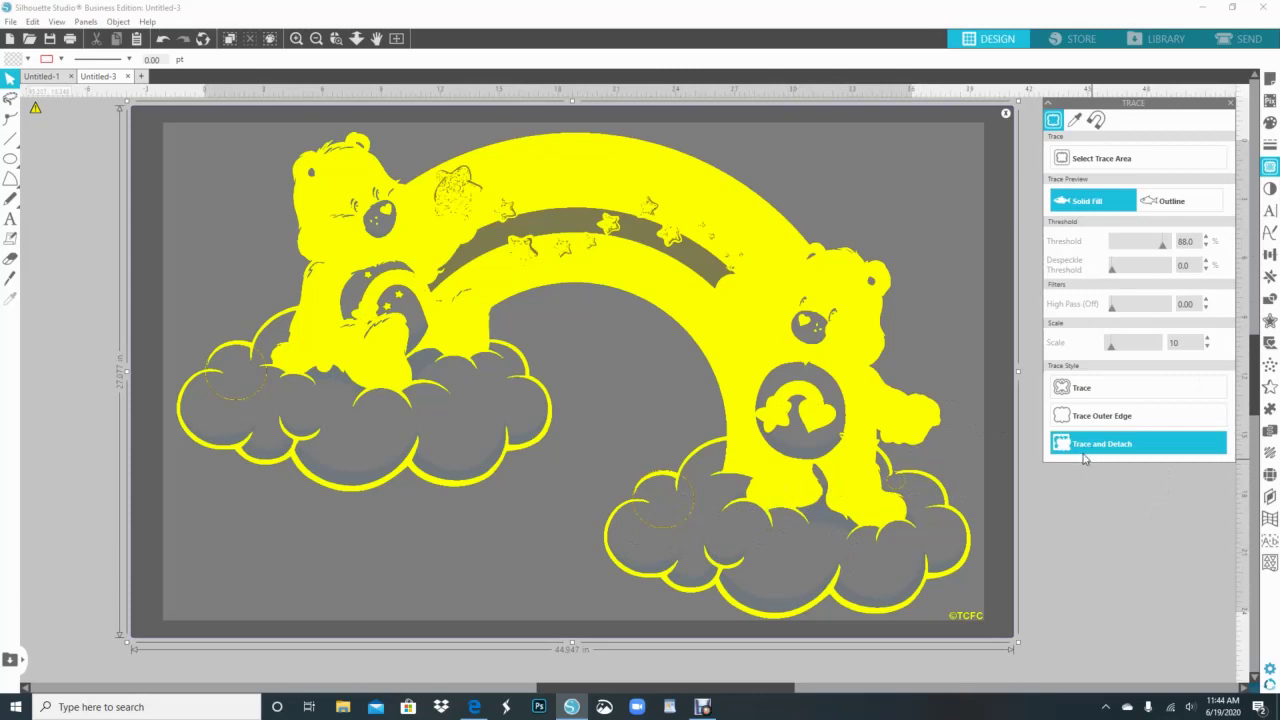
{"action": "left_click", "coordinate": [1160, 446]}
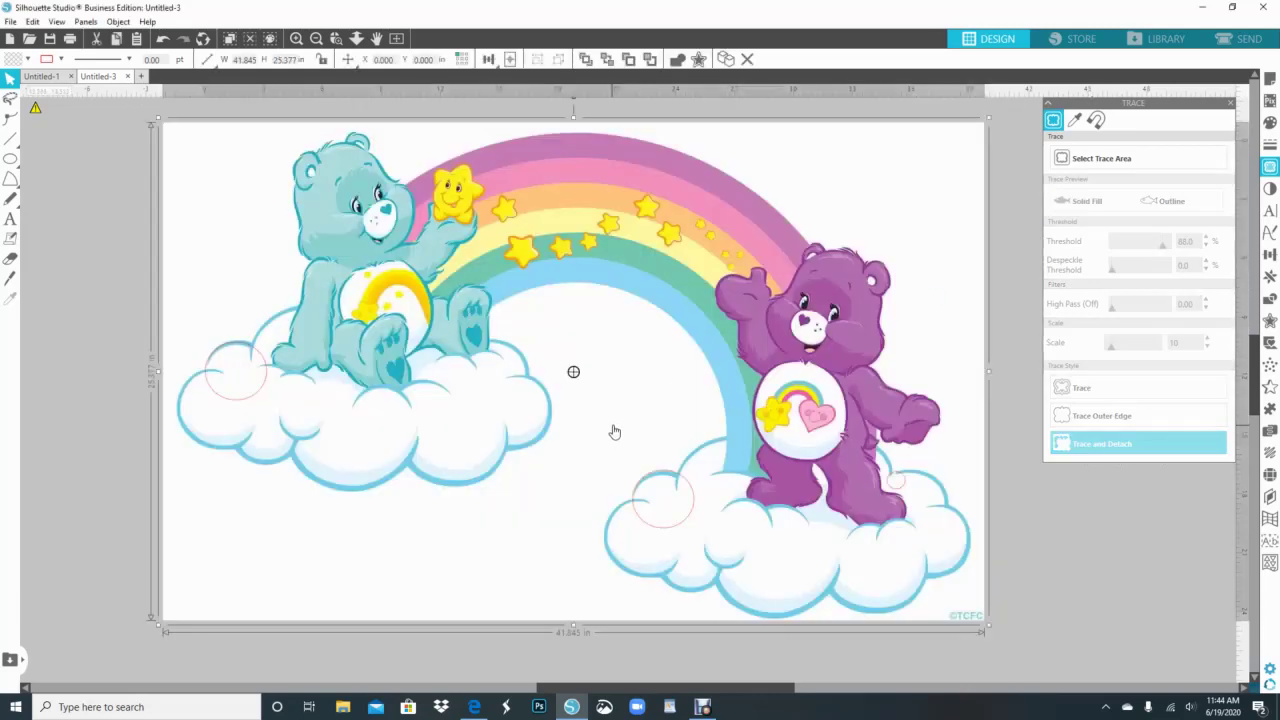
Step: Delete the original white-background image, the three red circles and a stray leftover piece
{"action": "key", "text": "Delete"}
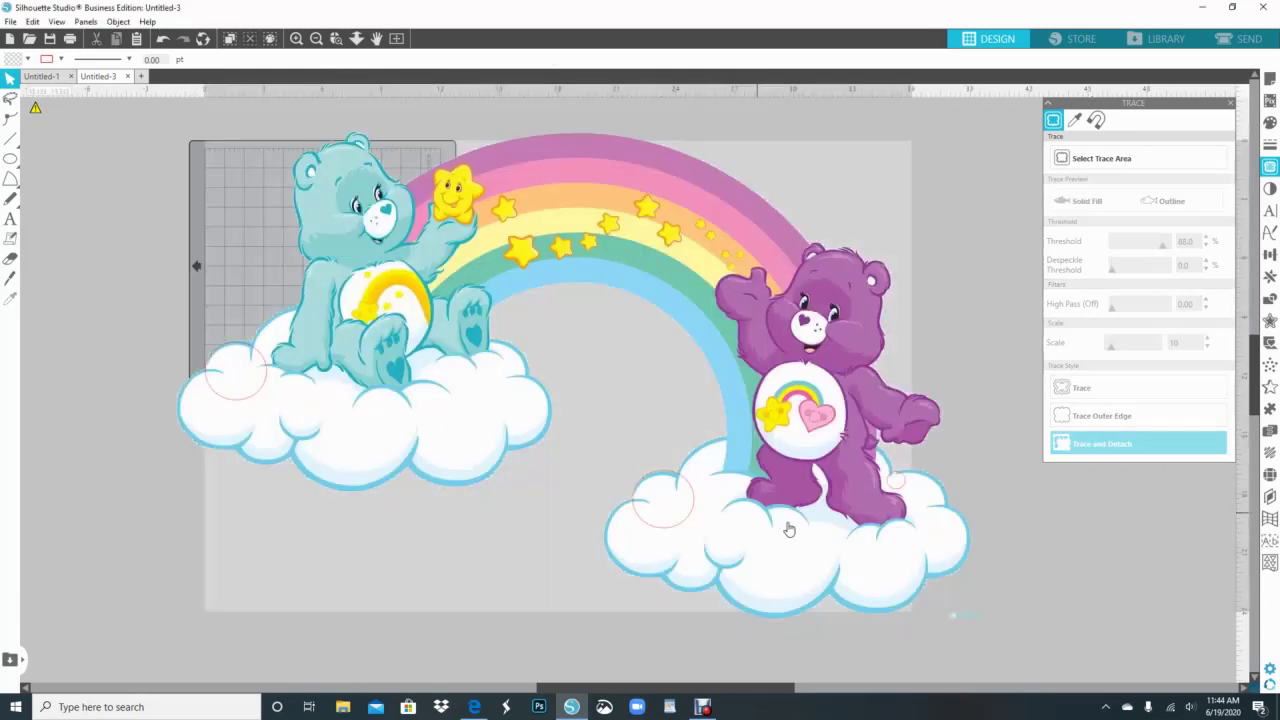
{"action": "left_click", "coordinate": [240, 404]}
{"action": "key", "text": "Delete"}
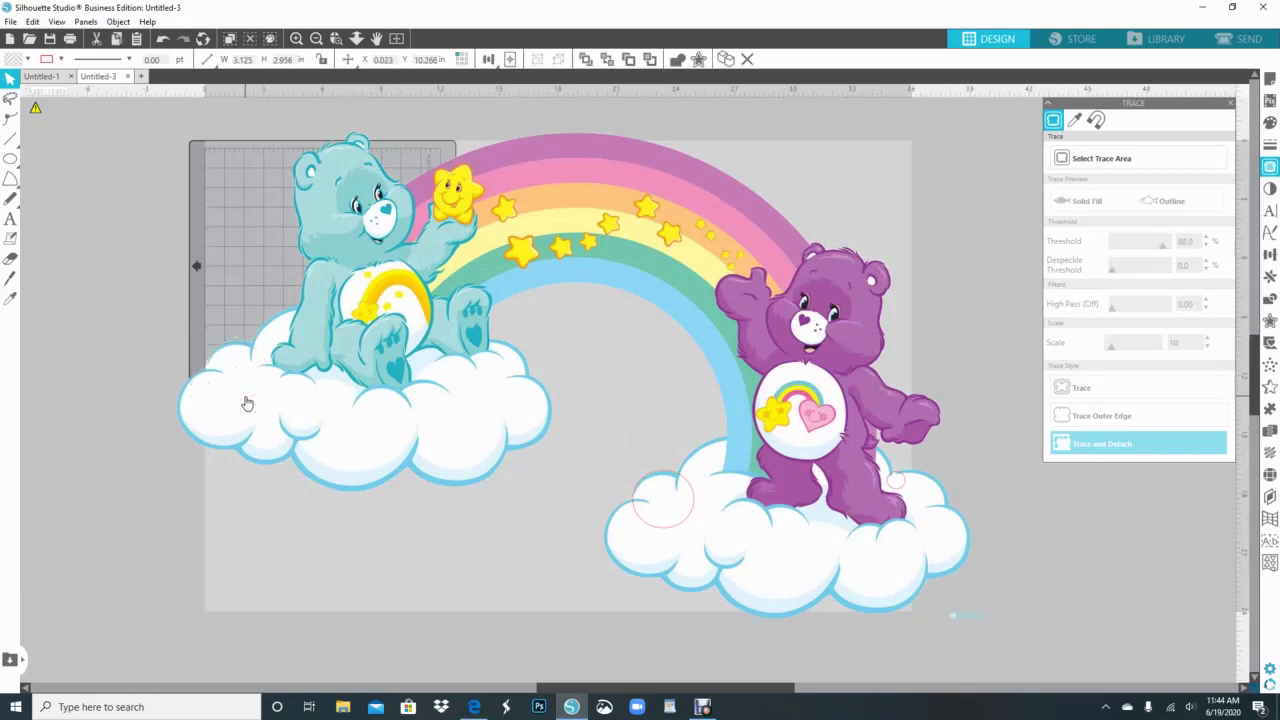
{"action": "left_click", "coordinate": [647, 528]}
{"action": "key", "text": "Delete"}
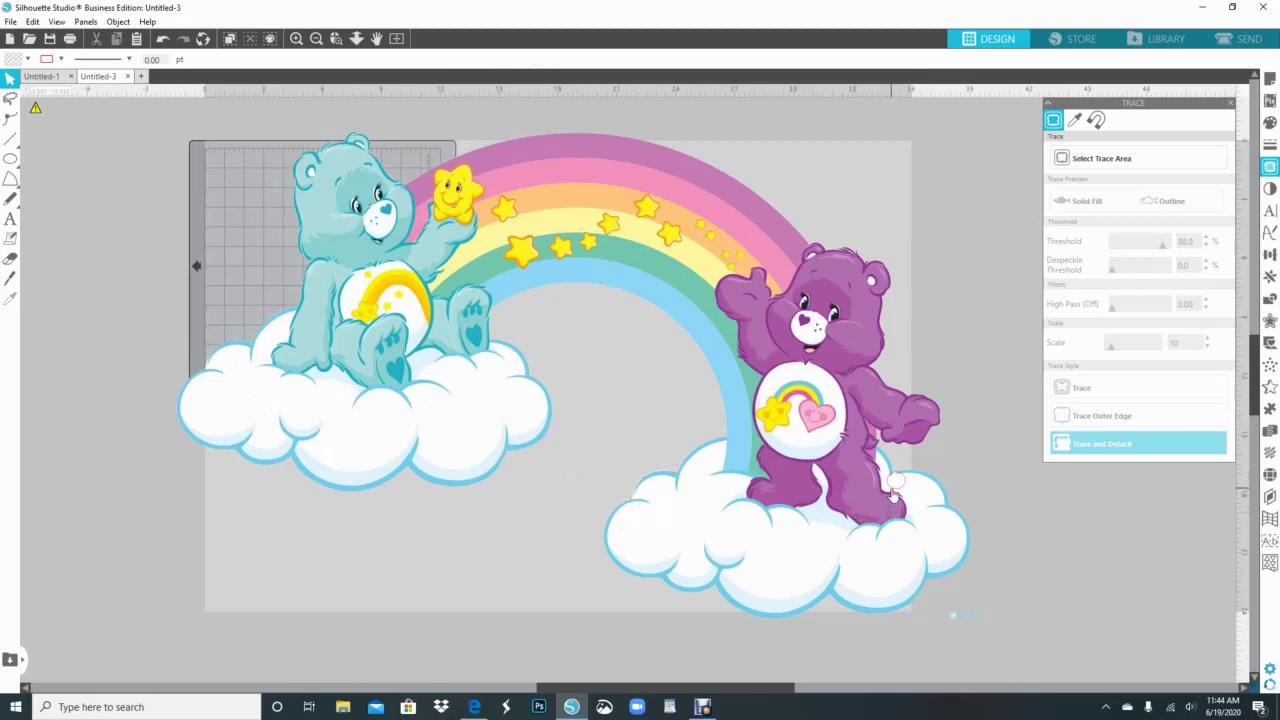
{"action": "left_click", "coordinate": [892, 490]}
{"action": "key", "text": "Delete"}
{"action": "left_click", "coordinate": [960, 613]}
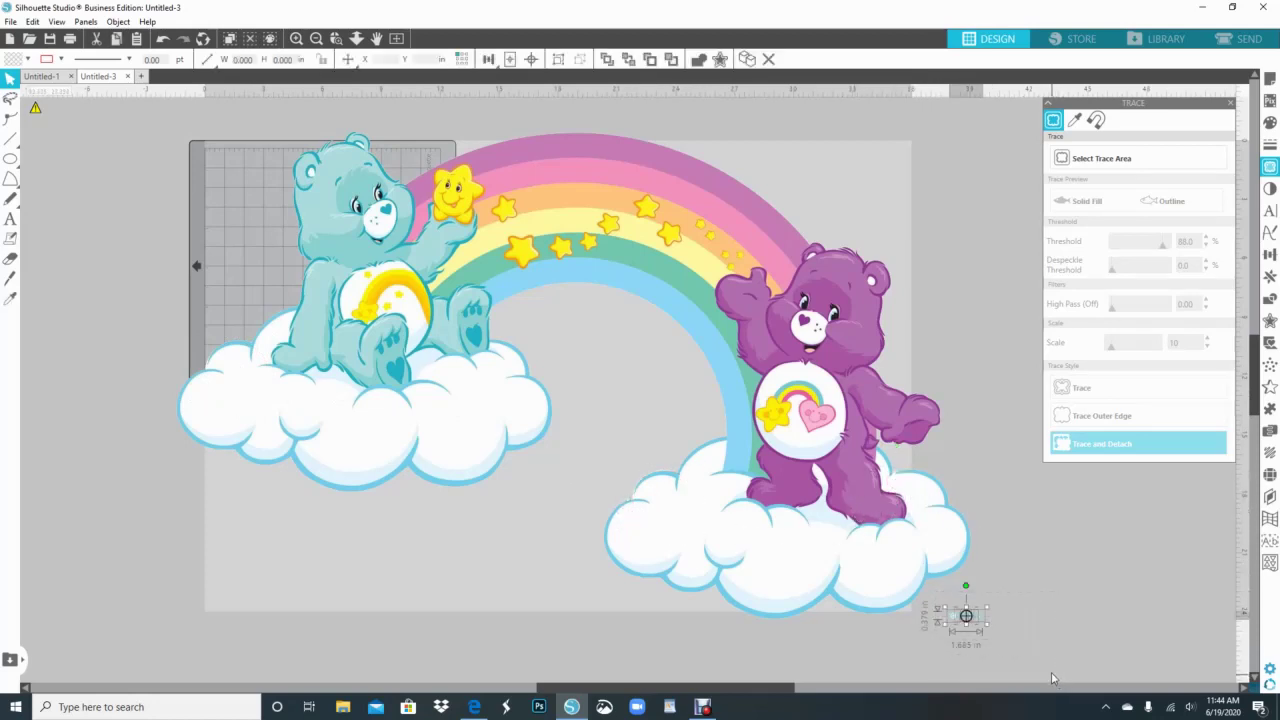
{"action": "key", "text": "Delete"}
Step: Resize the traced Care Bears design to about 32.9 inches wide and reposition it
{"action": "left_click", "coordinate": [924, 563]}
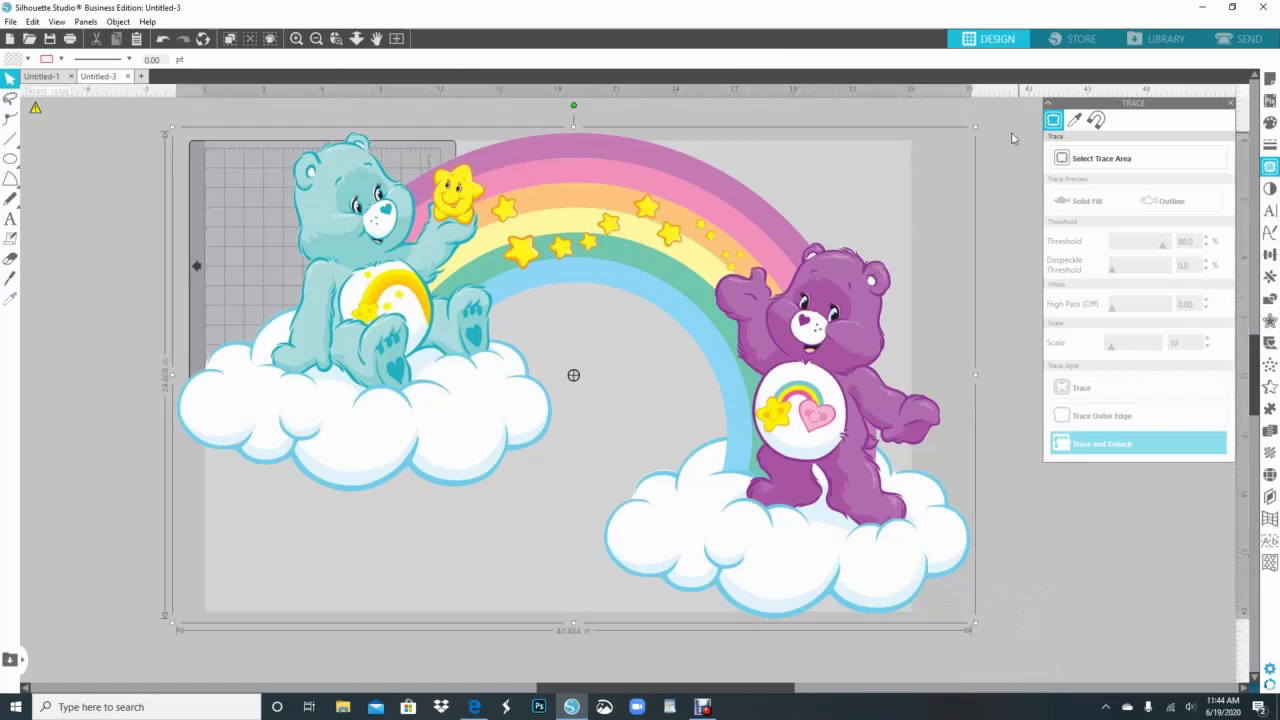
{"action": "left_click_drag", "start_coordinate": [978, 125], "coordinate": [790, 217]}
{"action": "left_click_drag", "start_coordinate": [632, 533], "coordinate": [698, 472]}
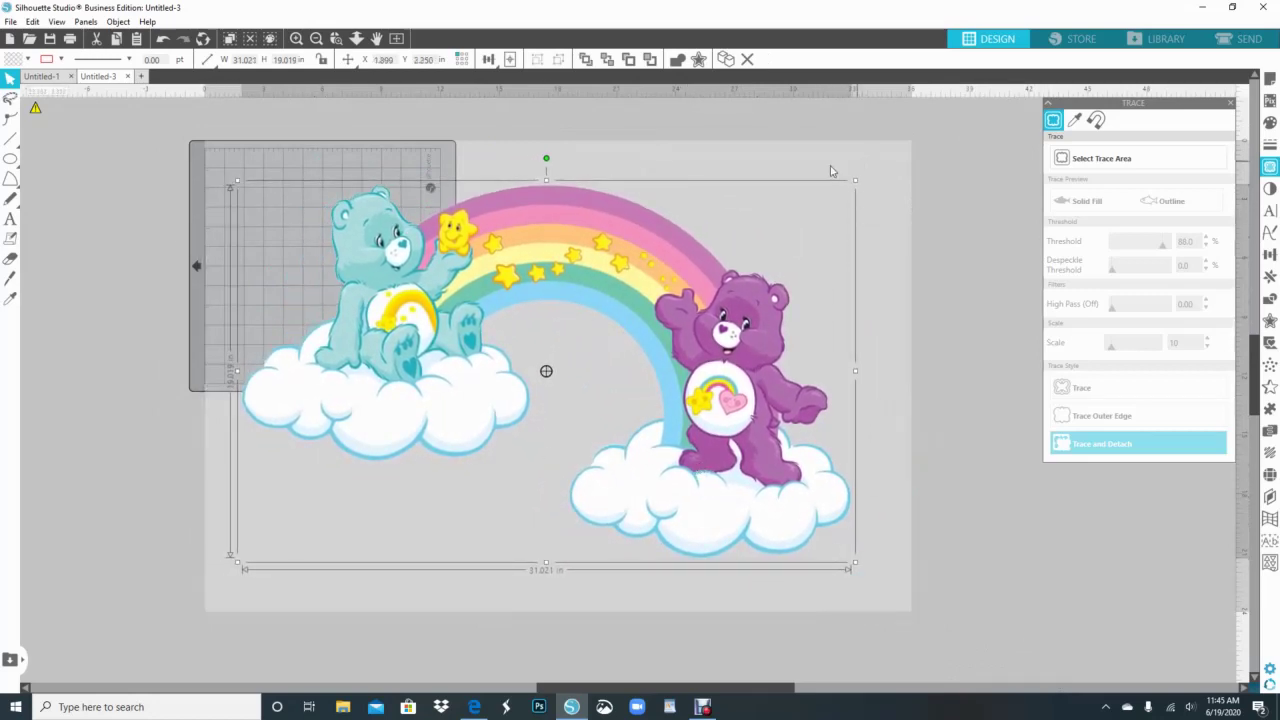
{"action": "left_click_drag", "start_coordinate": [857, 178], "coordinate": [878, 138]}
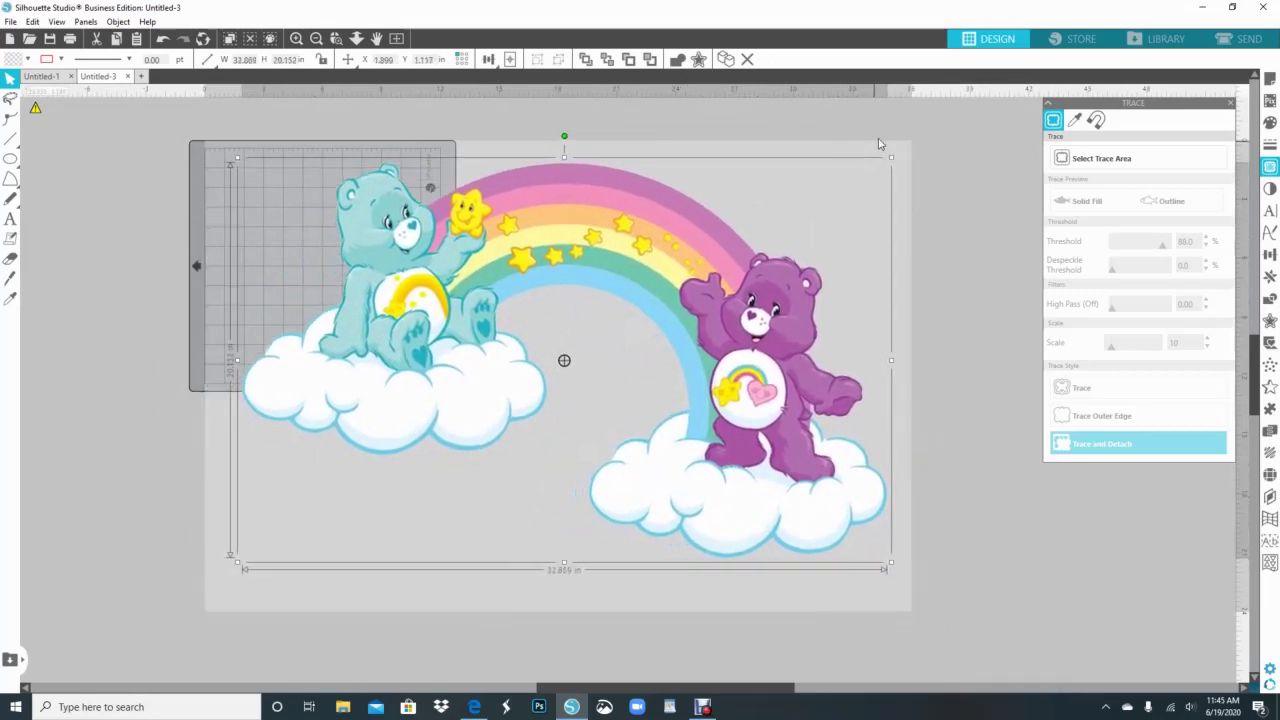